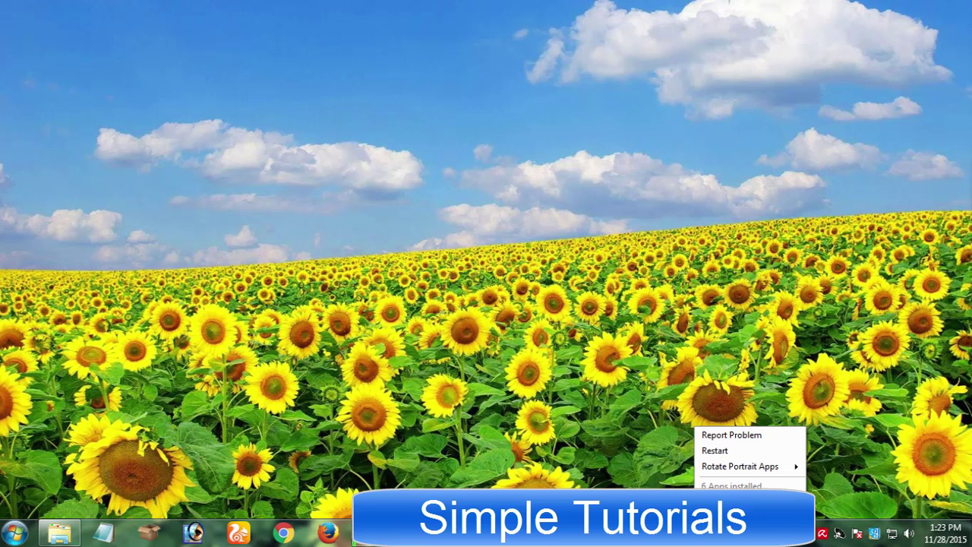
Close the tray app menu and refresh the desktop from its right-click menu
{"action": "left_click", "coordinate": [269, 405]}
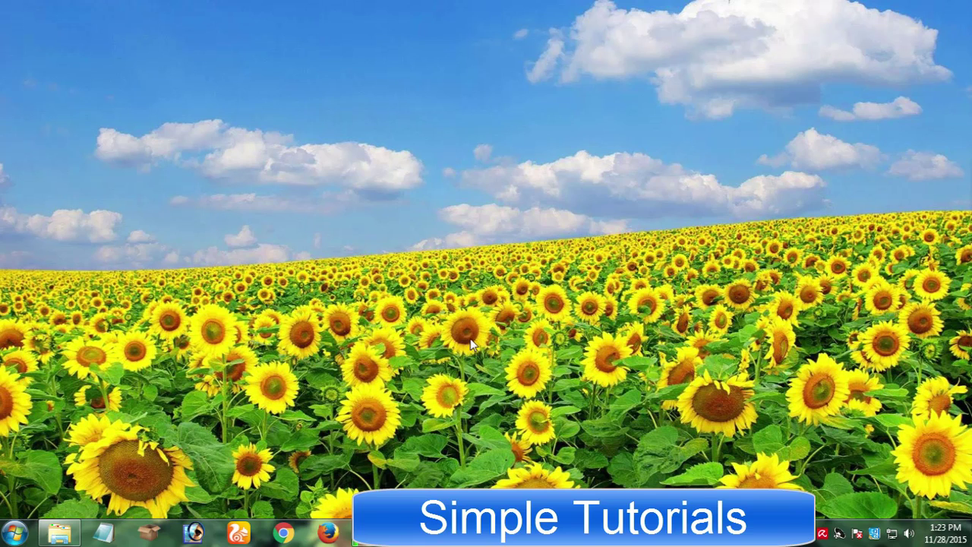
{"action": "right_click", "coordinate": [475, 254]}
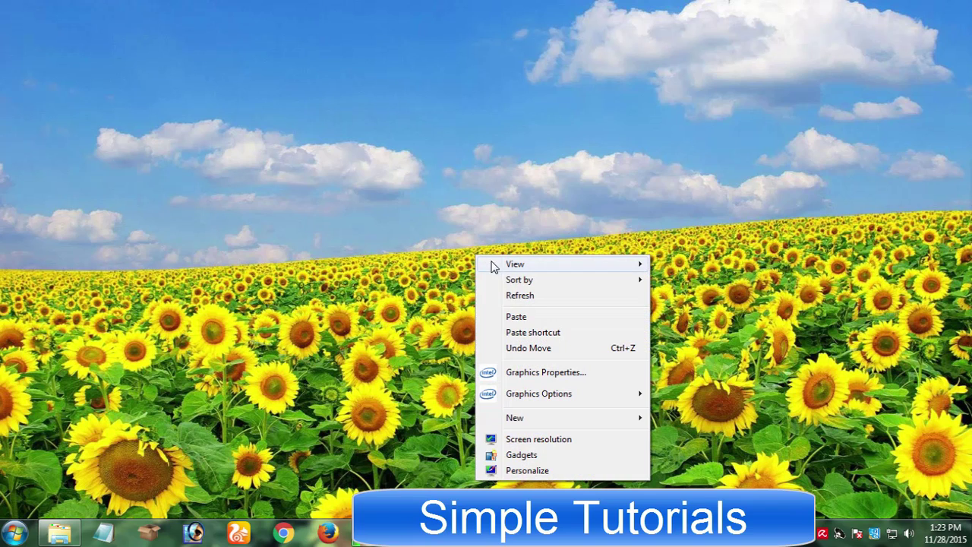
{"action": "left_click", "coordinate": [532, 296]}
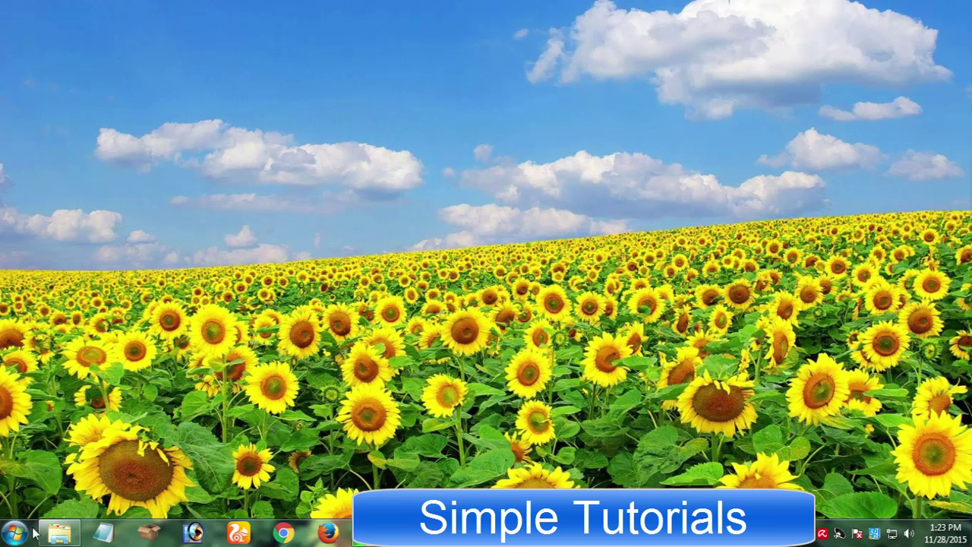
Open the New folder, box-select its four video editor shortcuts, then minimize the folder
{"action": "left_click", "coordinate": [59, 532]}
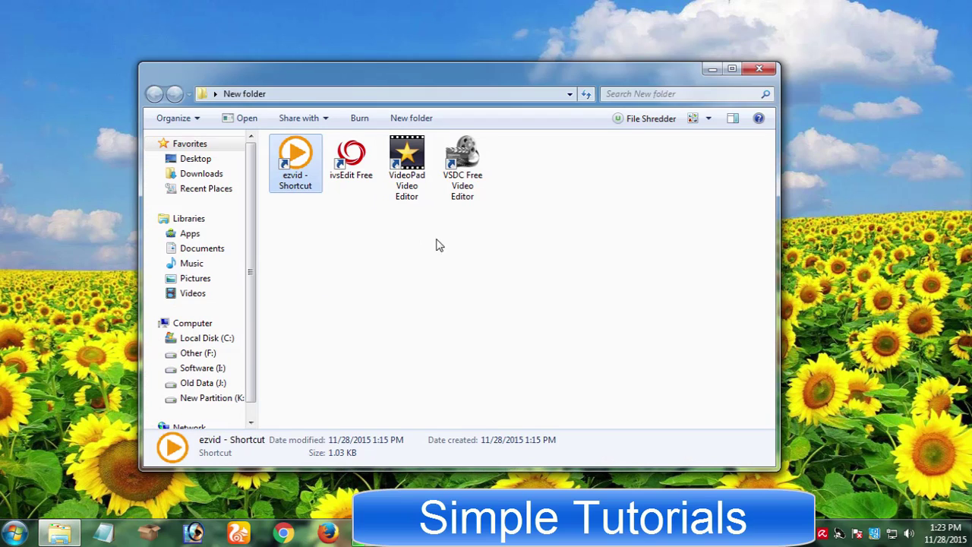
{"action": "left_click_drag", "start_coordinate": [490, 251], "coordinate": [216, 113]}
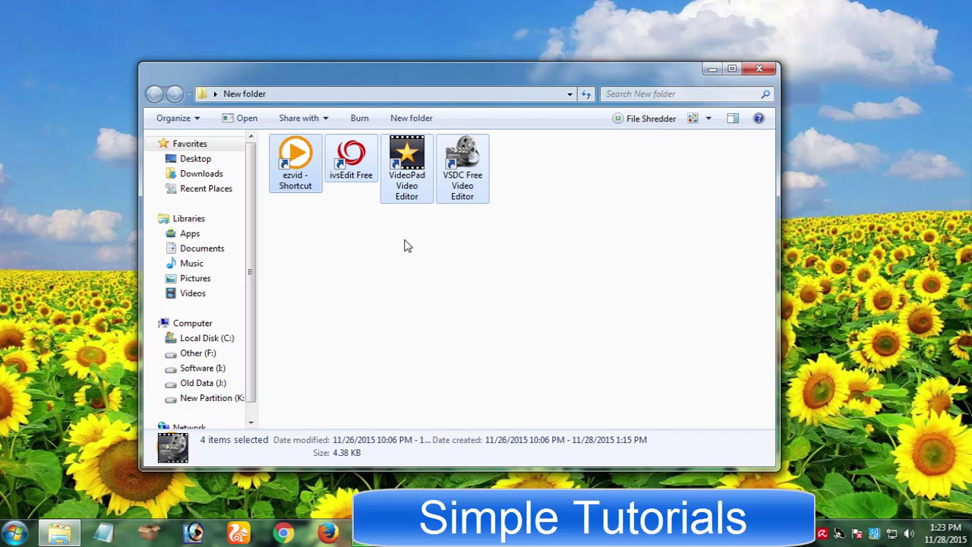
{"action": "left_click_drag", "start_coordinate": [508, 273], "coordinate": [170, 29]}
{"action": "left_click", "coordinate": [712, 68]}
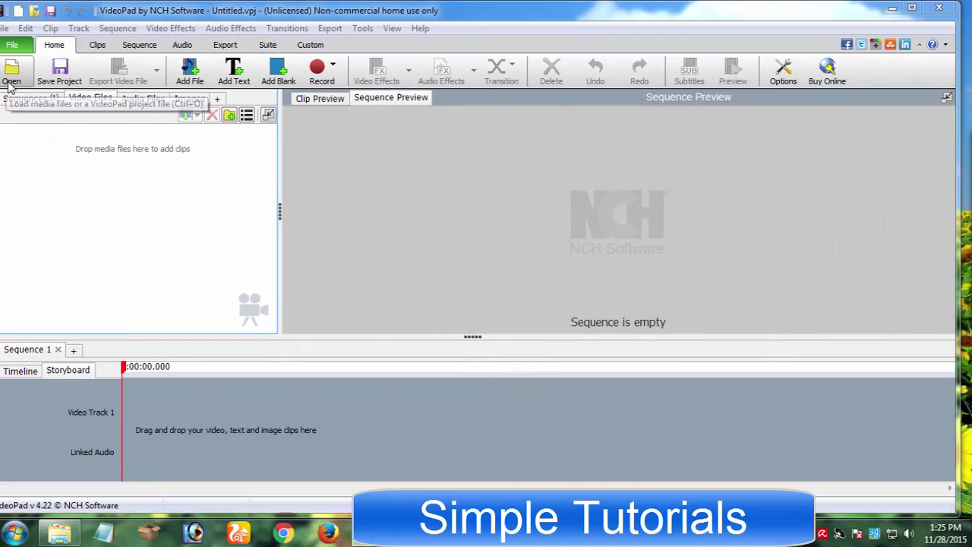
{"action": "left_click", "coordinate": [11, 76]}
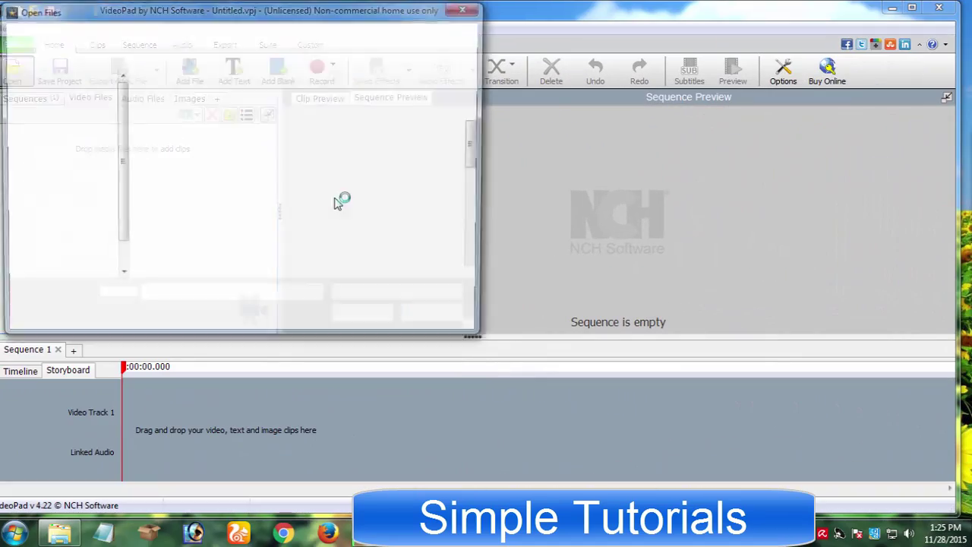
{"action": "left_click", "coordinate": [439, 319]}
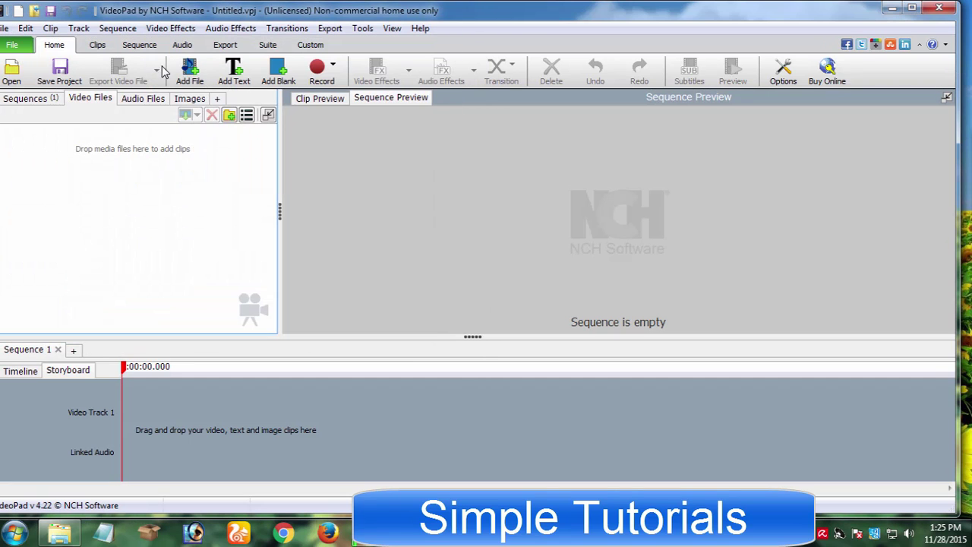
{"action": "left_click", "coordinate": [179, 72]}
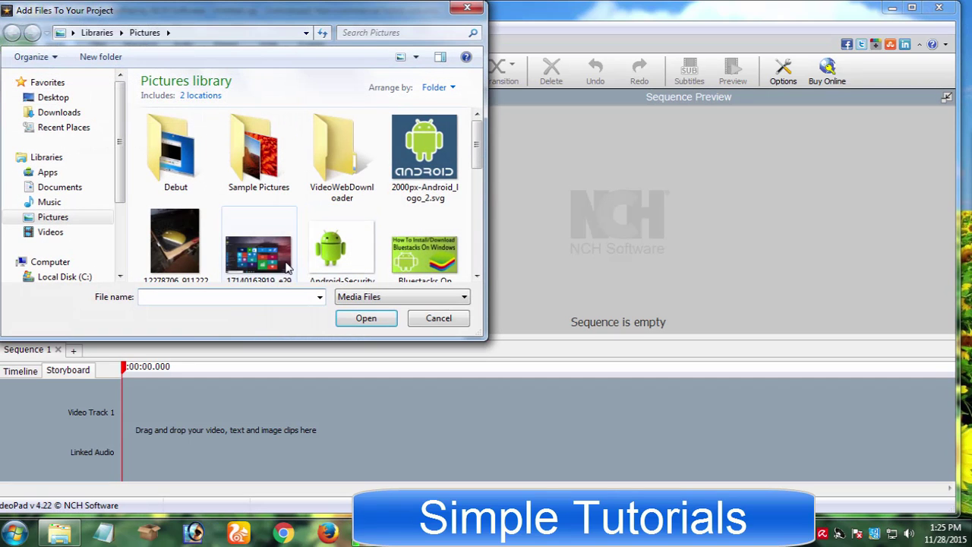
{"action": "left_click", "coordinate": [287, 266]}
{"action": "left_click", "coordinate": [367, 319]}
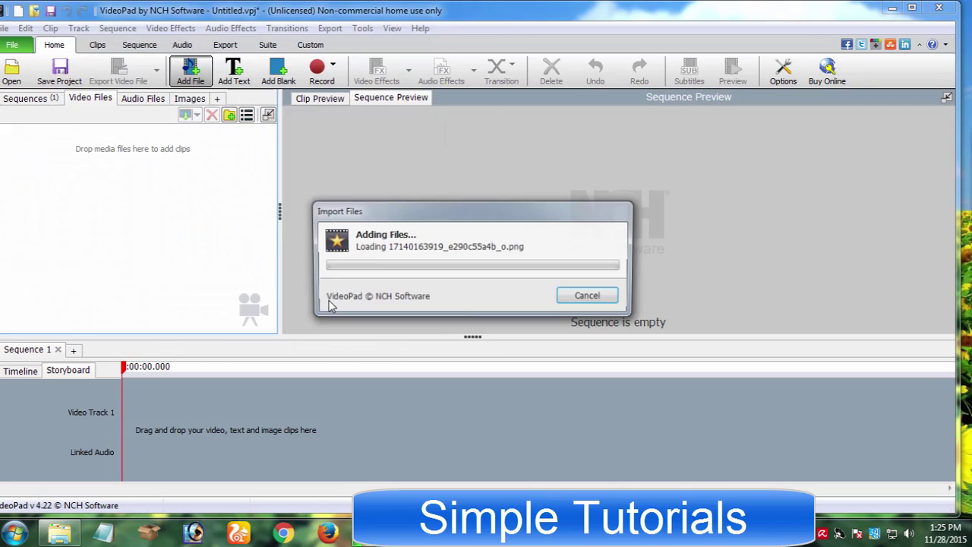
{"action": "left_click", "coordinate": [322, 72]}
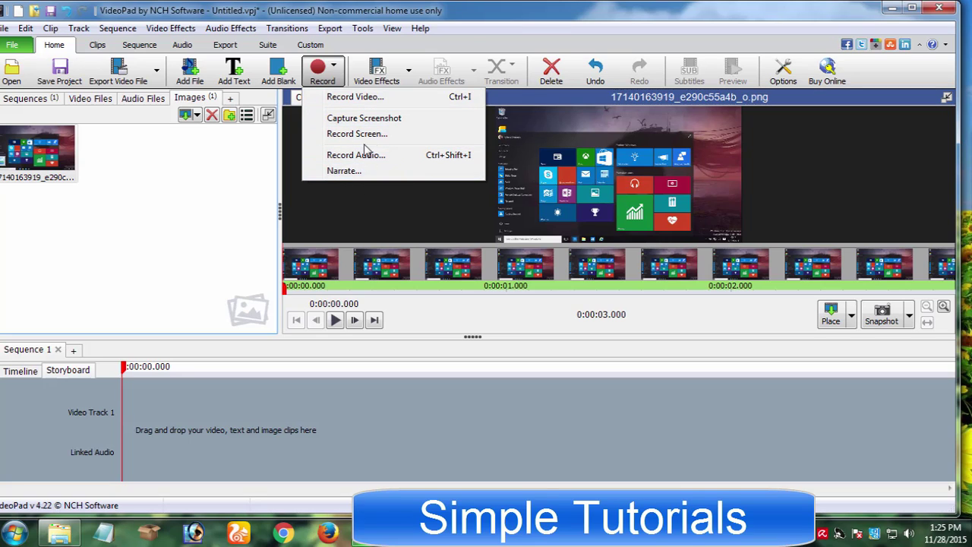
{"action": "left_click", "coordinate": [172, 242]}
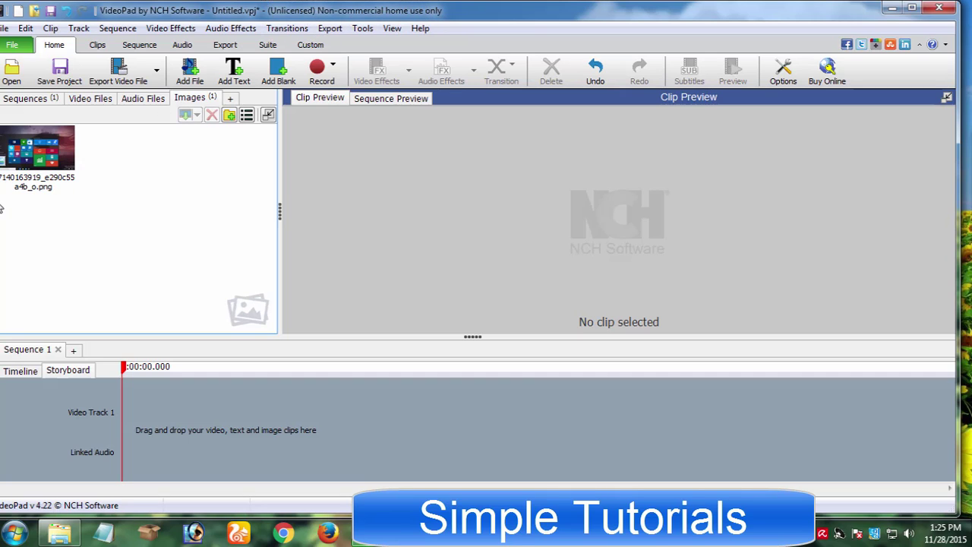
{"action": "left_click_drag", "start_coordinate": [38, 148], "coordinate": [161, 391]}
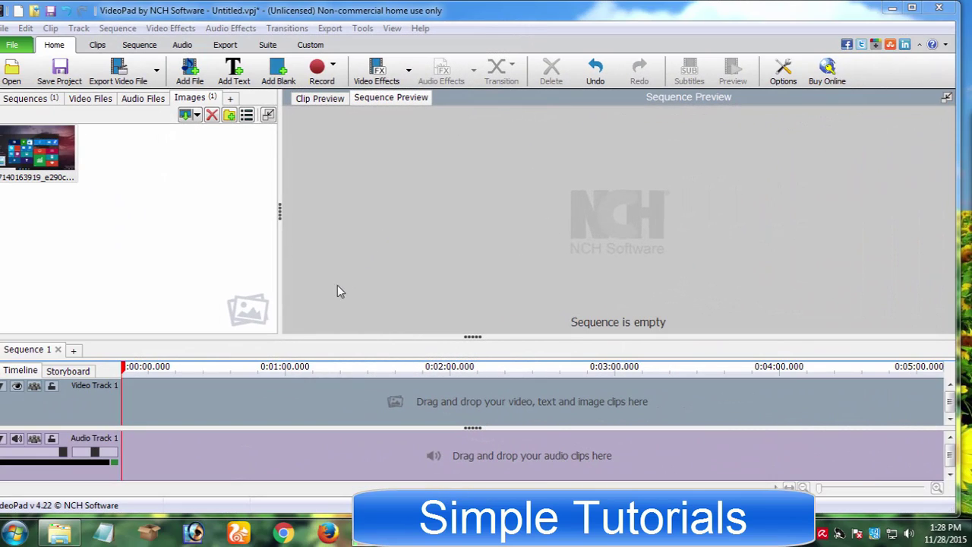
{"action": "left_click", "coordinate": [91, 371]}
{"action": "left_click", "coordinate": [11, 371]}
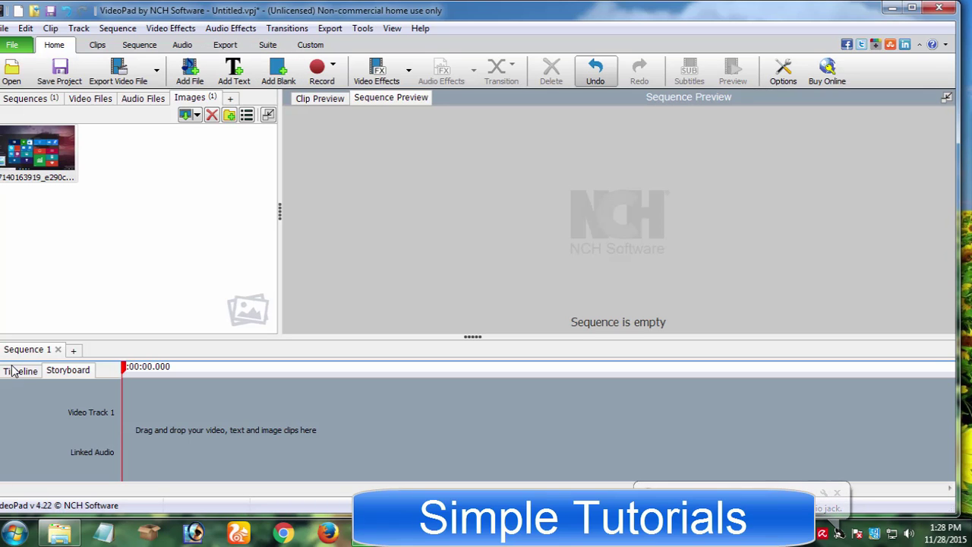
{"action": "left_click", "coordinate": [376, 72]}
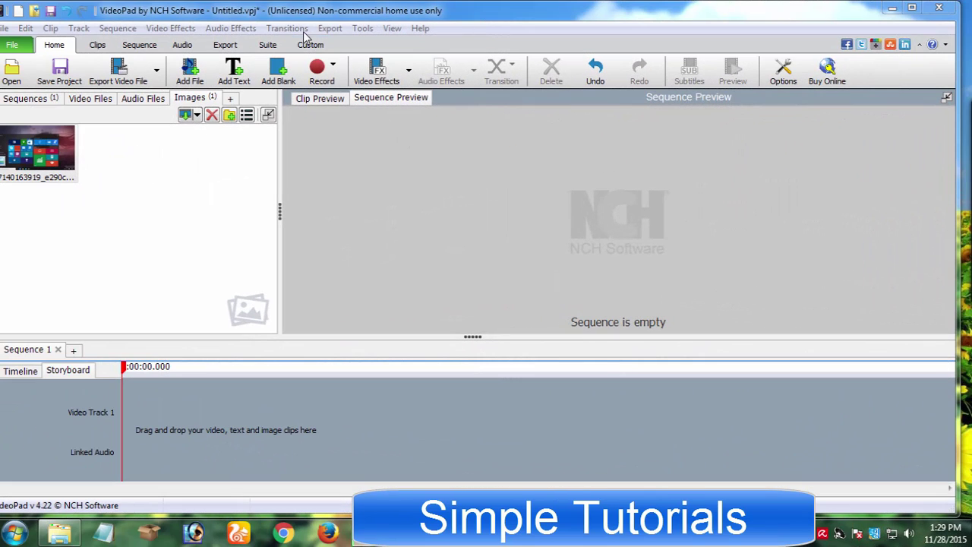
{"action": "left_click", "coordinate": [363, 30]}
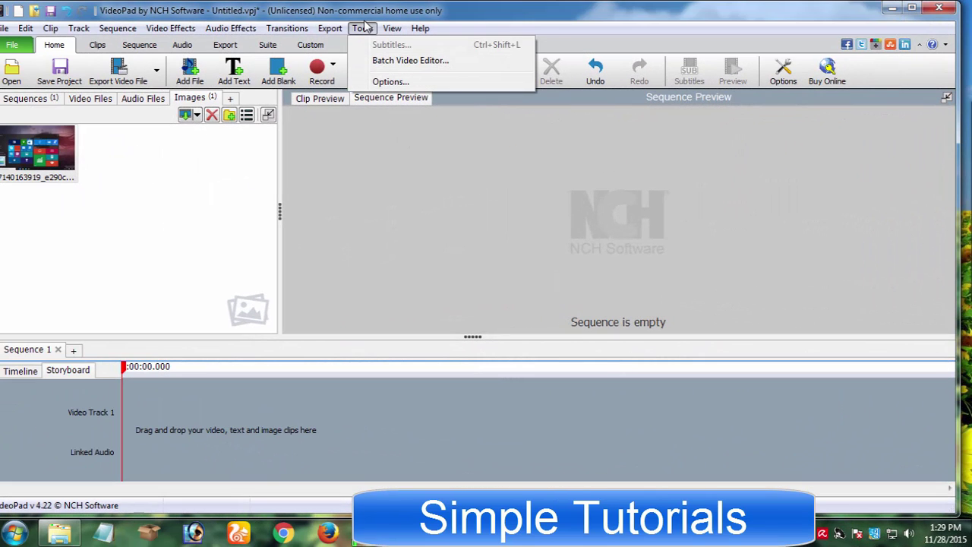
{"action": "left_click", "coordinate": [355, 179]}
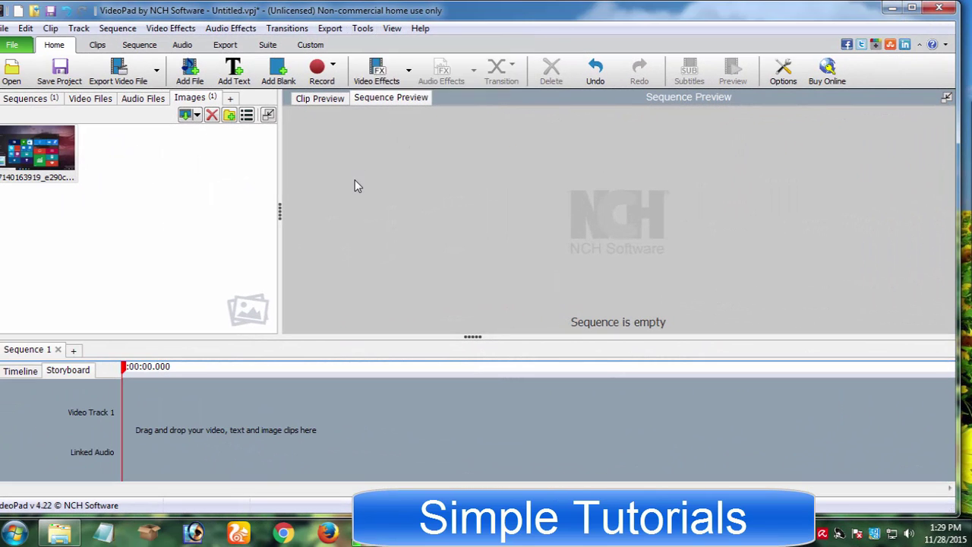
{"action": "left_click", "coordinate": [323, 72]}
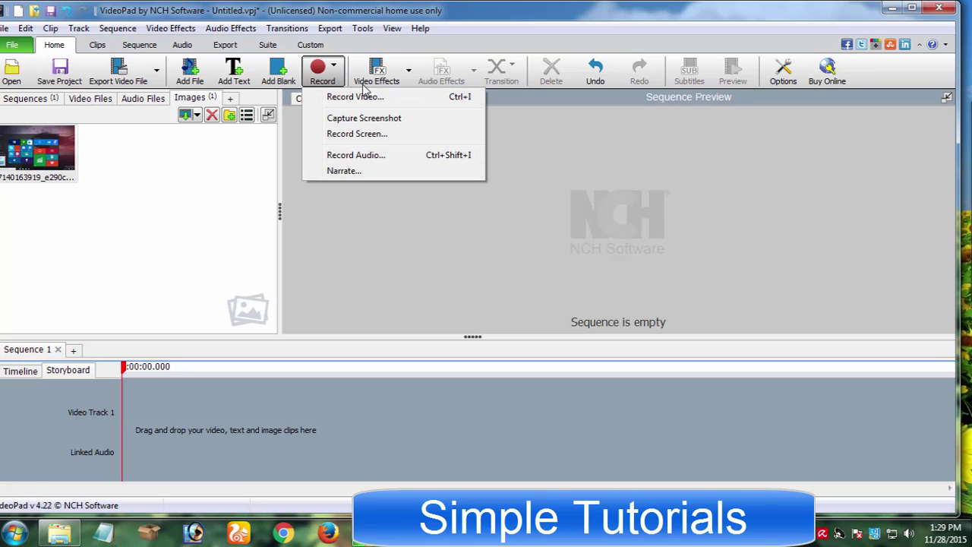
{"action": "left_click", "coordinate": [354, 136]}
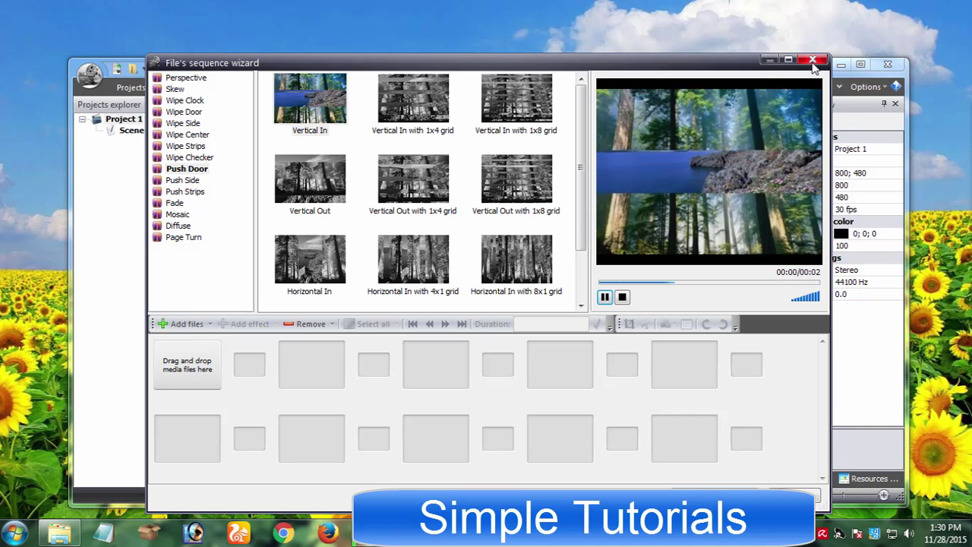
Dismiss the sequence wizard, enlarge the VSDC window, close the project explorer and view Tools
{"action": "left_click", "coordinate": [812, 59]}
{"action": "left_click_drag", "start_coordinate": [503, 59], "coordinate": [503, 10]}
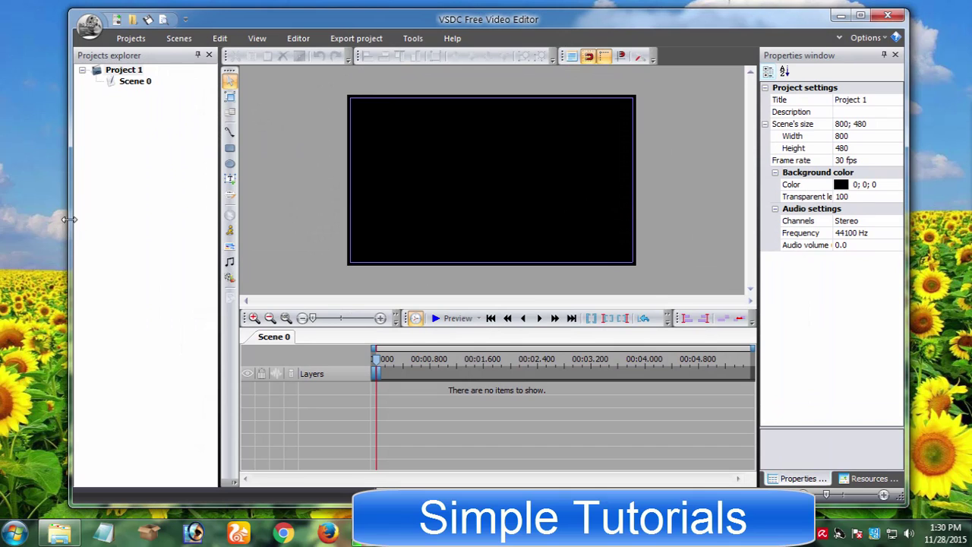
{"action": "left_click_drag", "start_coordinate": [70, 220], "coordinate": [3, 212]}
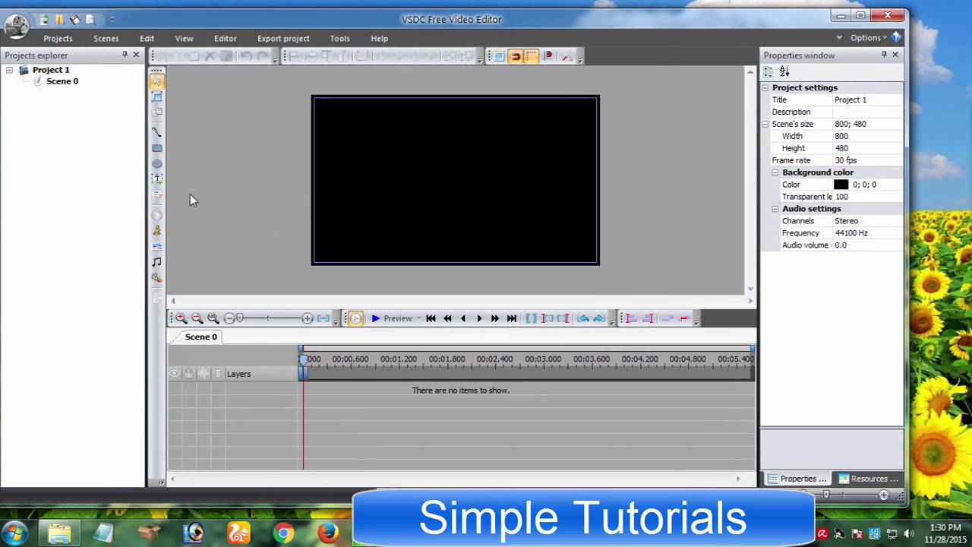
{"action": "left_click", "coordinate": [135, 56]}
{"action": "left_click", "coordinate": [136, 56]}
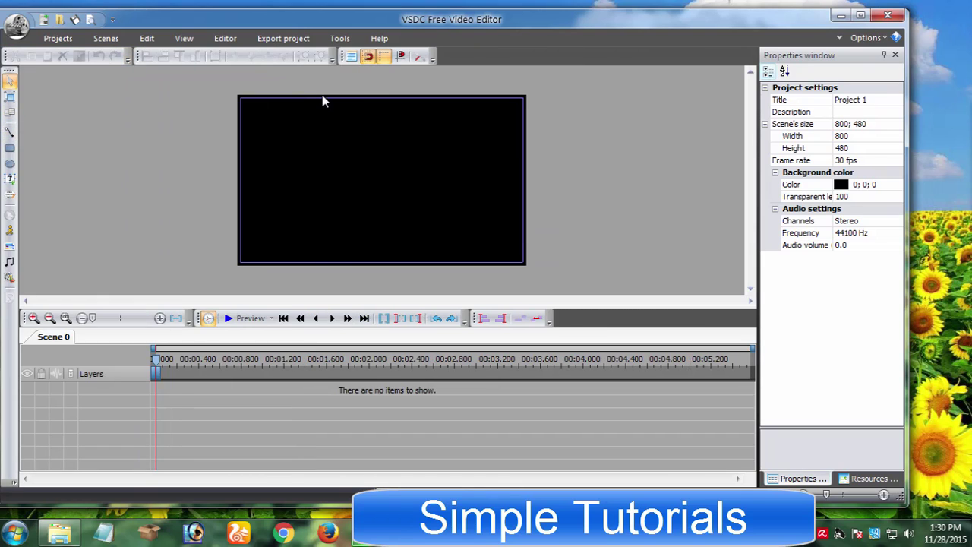
{"action": "left_click", "coordinate": [339, 42]}
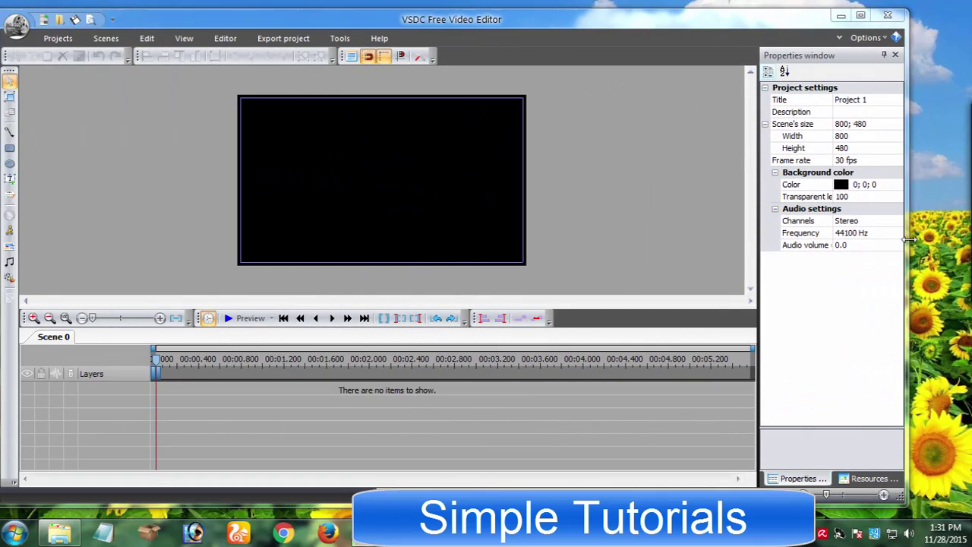
Widen the VSDC window, review Resources then Properties, and show the Editor tab options
{"action": "left_click_drag", "start_coordinate": [910, 239], "coordinate": [948, 302]}
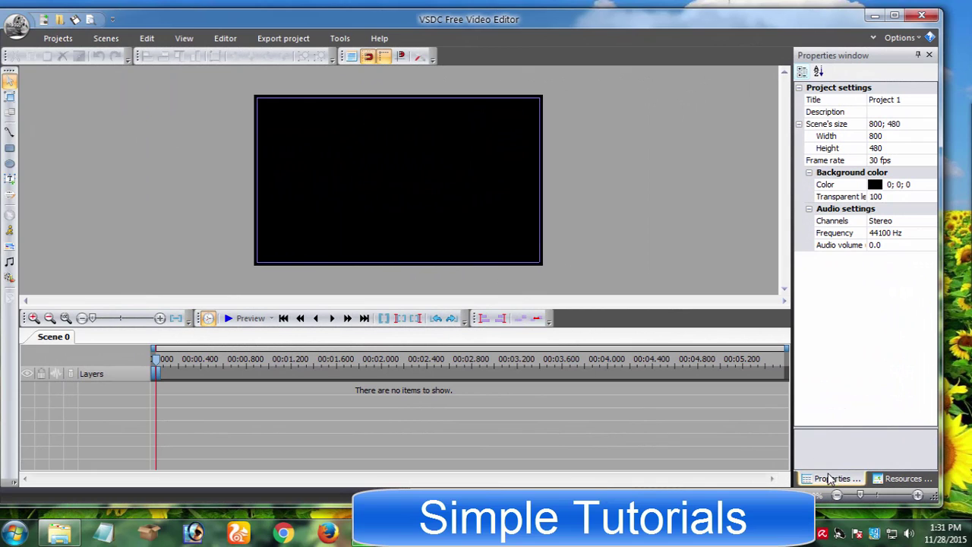
{"action": "left_click", "coordinate": [885, 479]}
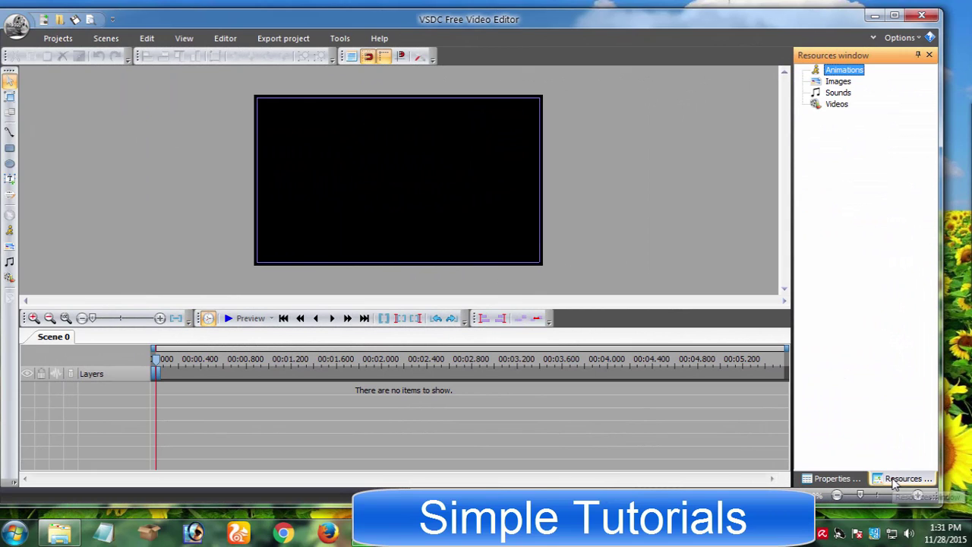
{"action": "left_click", "coordinate": [855, 481]}
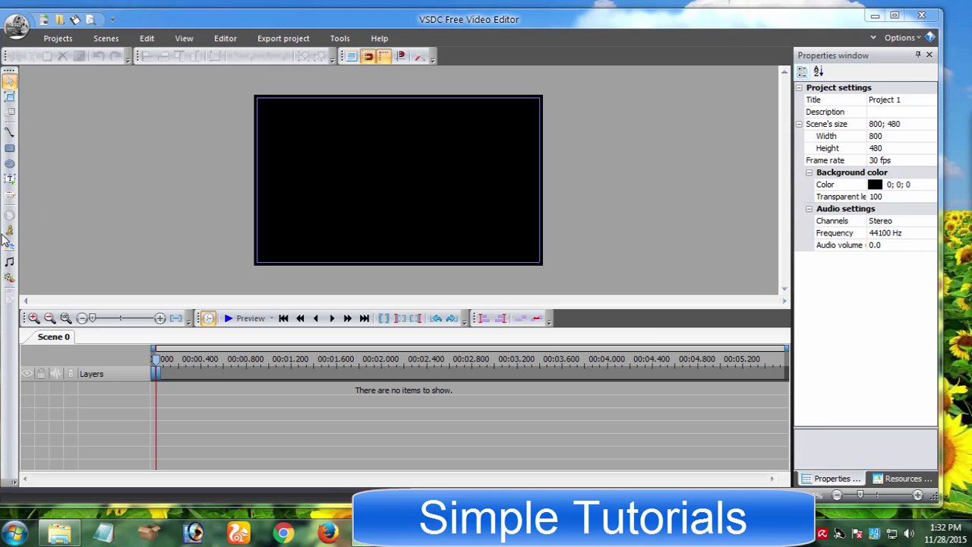
{"action": "left_click", "coordinate": [218, 39]}
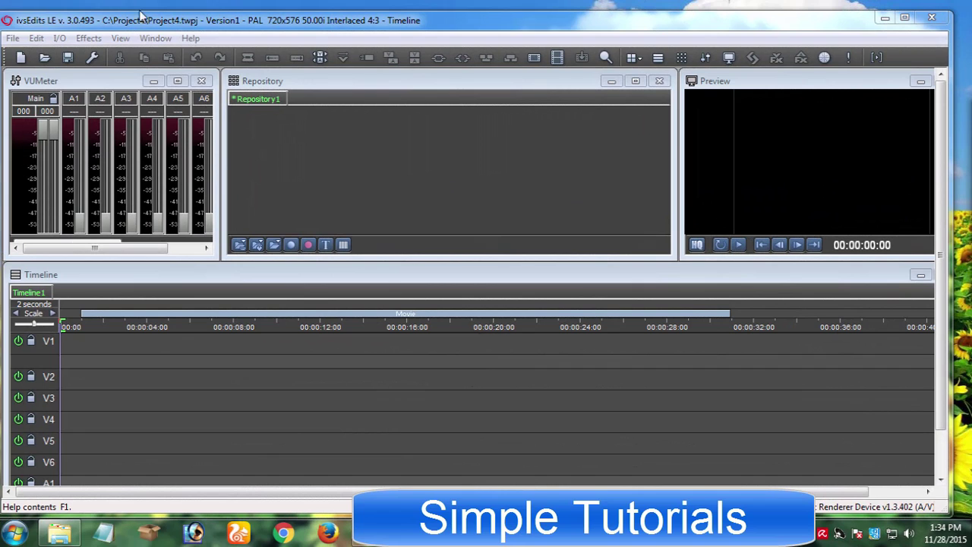
Move the ivsEdits playhead to 00:00:04:13 and shift the Movie range toward the start
{"action": "left_click", "coordinate": [119, 39]}
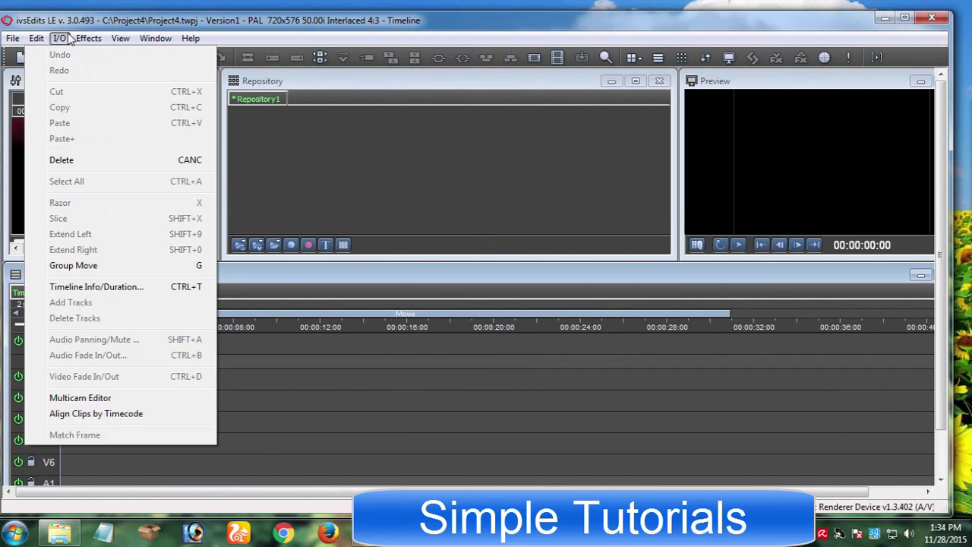
{"action": "mouse_move", "coordinate": [88, 38]}
{"action": "left_click", "coordinate": [329, 337]}
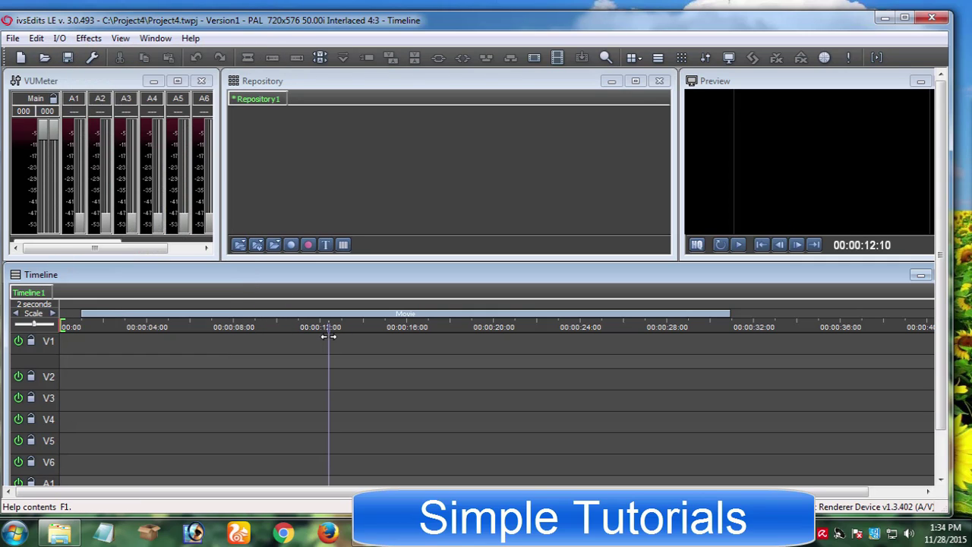
{"action": "left_click_drag", "start_coordinate": [306, 346], "coordinate": [132, 352]}
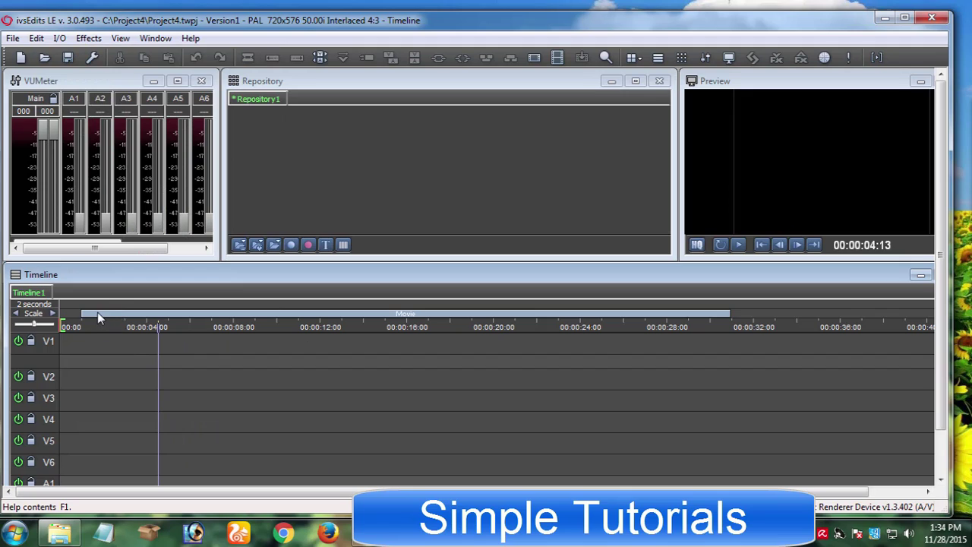
{"action": "left_click_drag", "start_coordinate": [97, 312], "coordinate": [66, 314]}
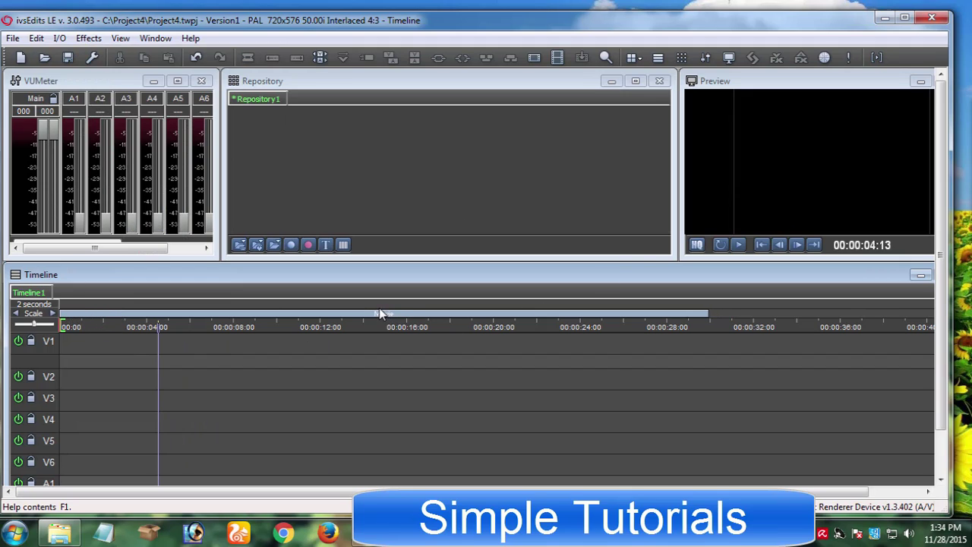
Look through the window options again, then close ivsCapture
{"action": "left_click", "coordinate": [120, 39]}
{"action": "mouse_move", "coordinate": [146, 44]}
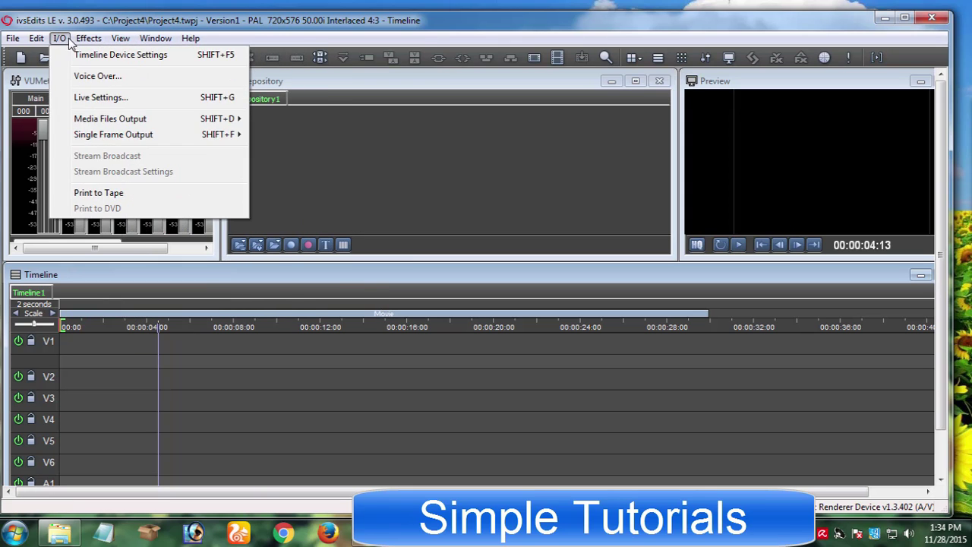
{"action": "left_click", "coordinate": [404, 106]}
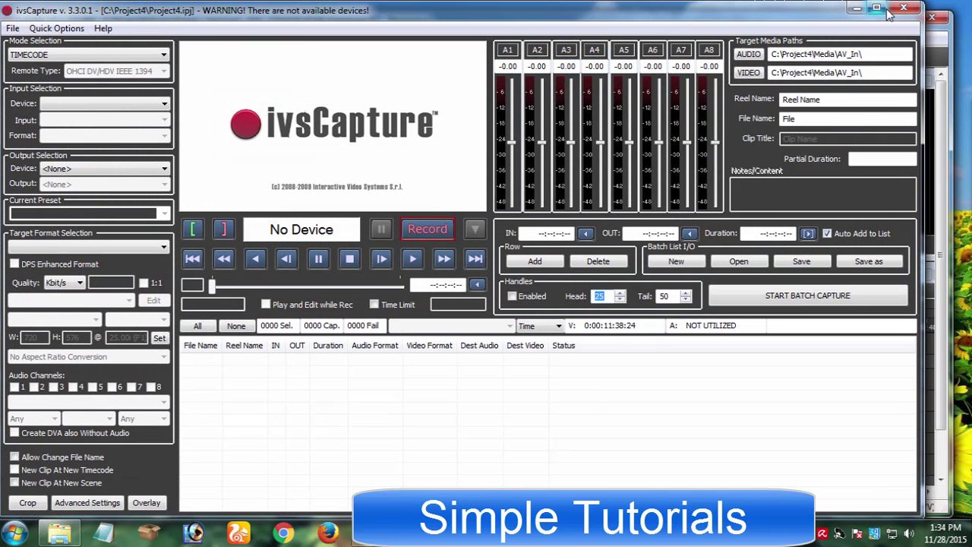
{"action": "left_click", "coordinate": [900, 9]}
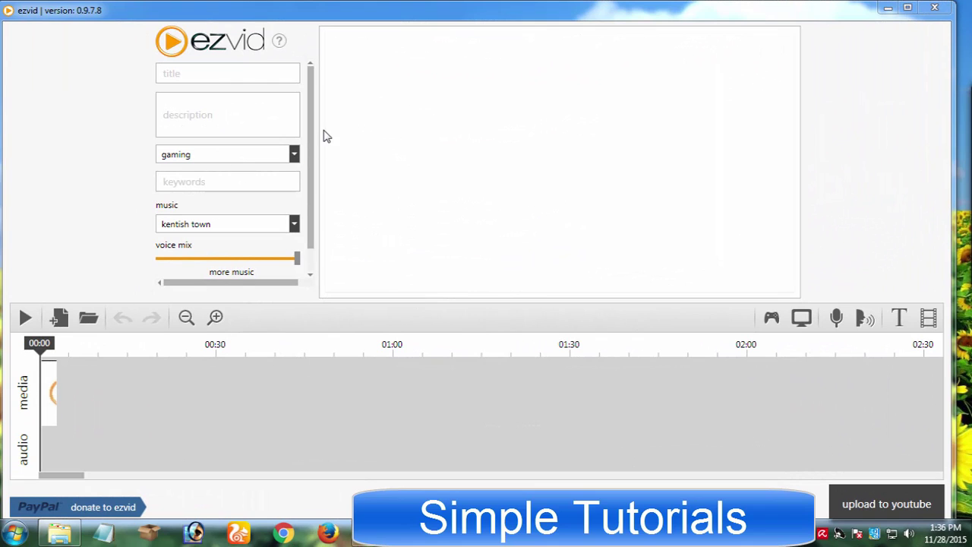
Keep kentish town music and the gaming category in ezvid, then play the intro preview
{"action": "left_click_drag", "start_coordinate": [312, 130], "coordinate": [318, 166]}
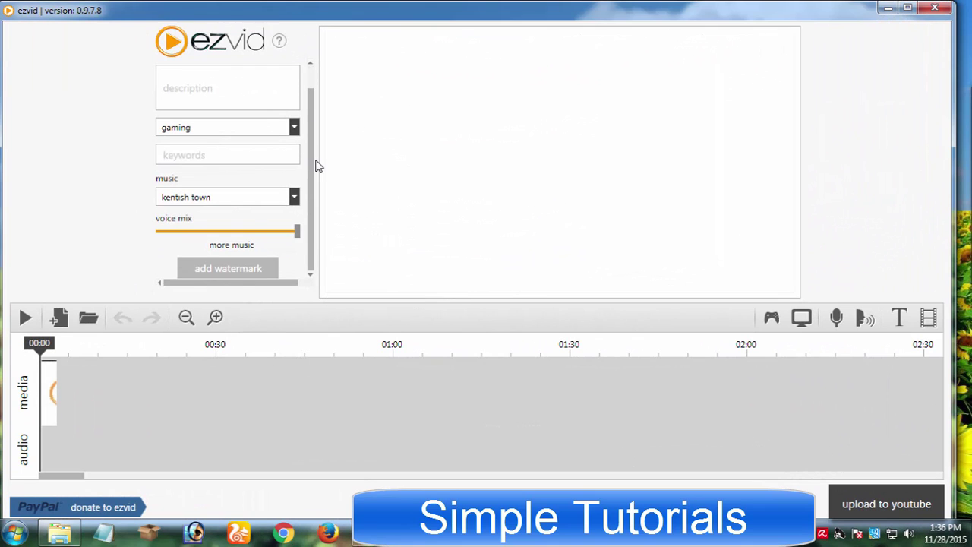
{"action": "left_click", "coordinate": [294, 197]}
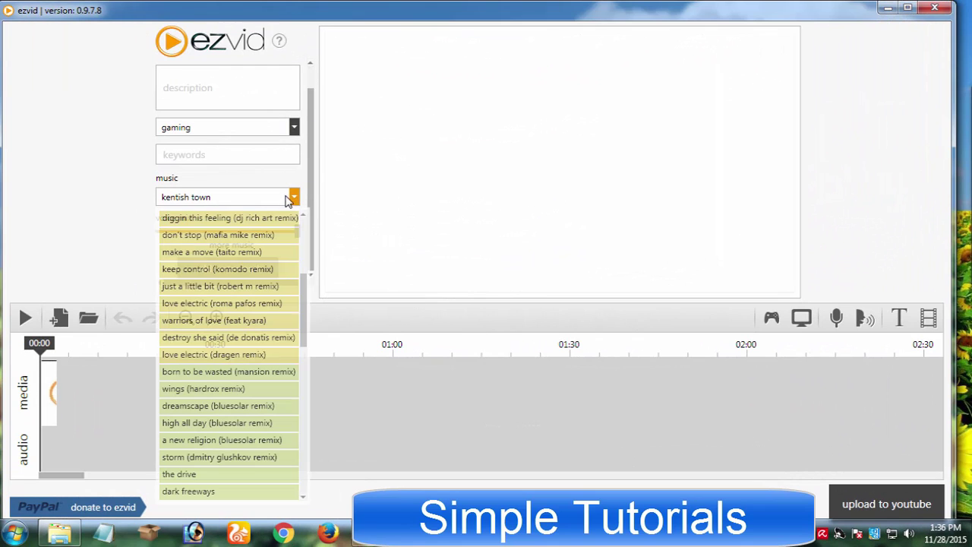
{"action": "left_click", "coordinate": [177, 126]}
{"action": "left_click", "coordinate": [187, 128]}
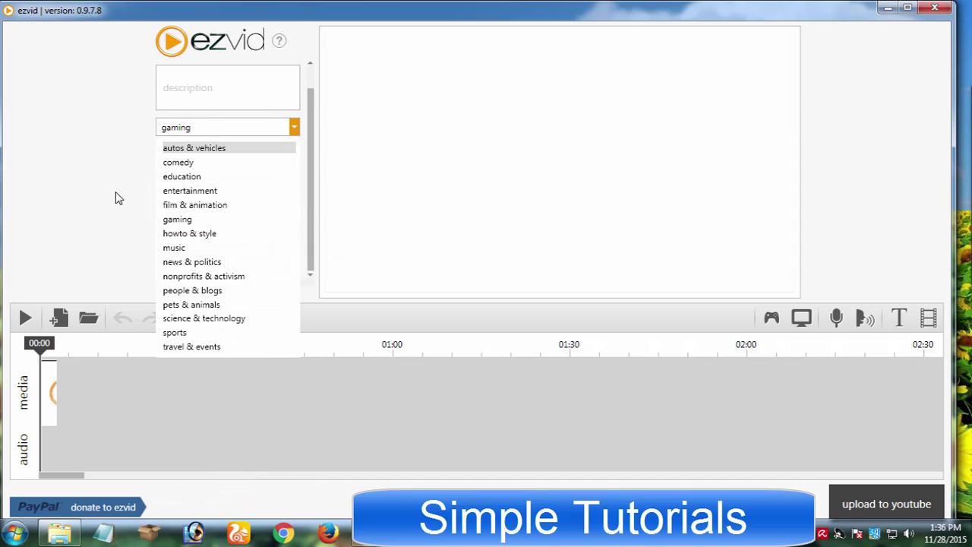
{"action": "left_click", "coordinate": [118, 198]}
{"action": "left_click", "coordinate": [23, 318]}
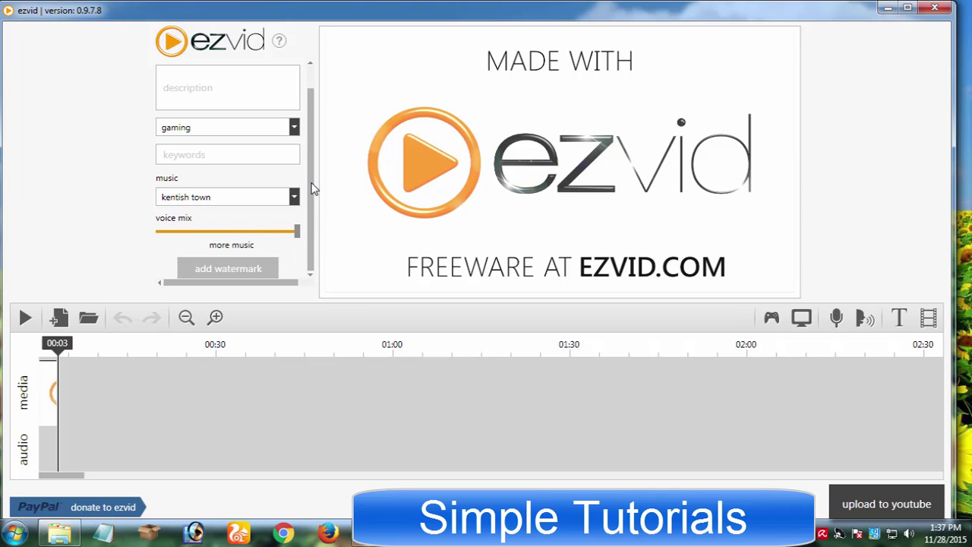
{"action": "scroll", "coordinate": [314, 183], "scroll_direction": "up", "scroll_amount": 1}
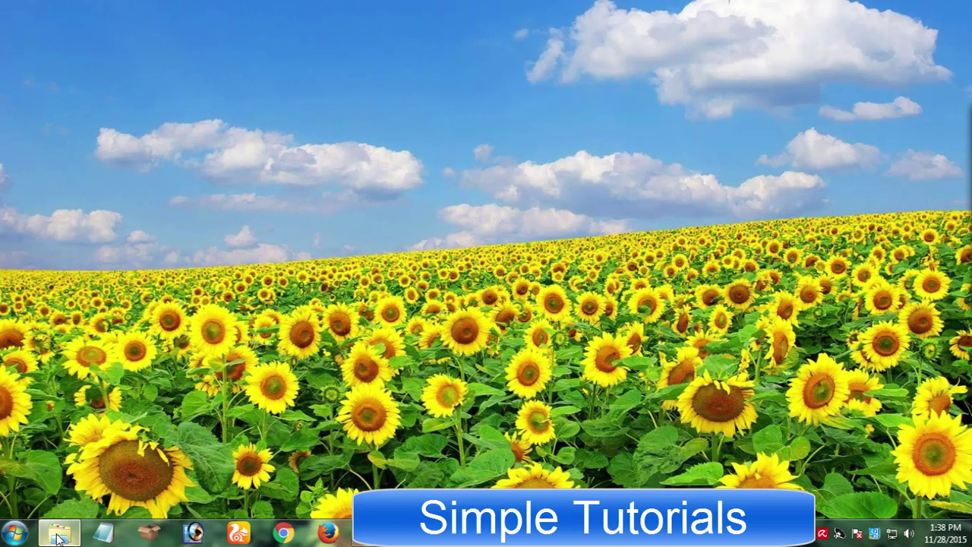
Restore the New folder window from the taskbar and nudge it slightly left
{"action": "left_click", "coordinate": [59, 531]}
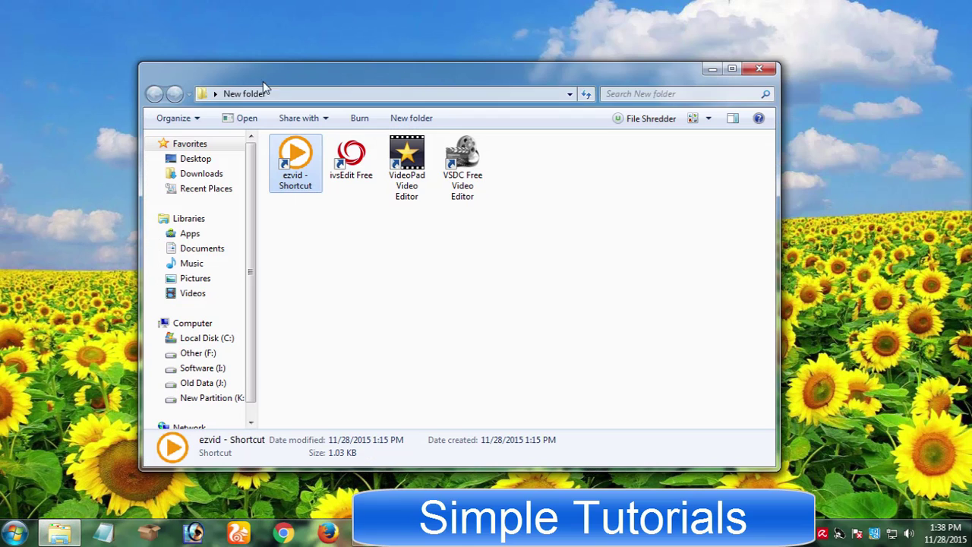
{"action": "left_click_drag", "start_coordinate": [373, 87], "coordinate": [330, 78]}
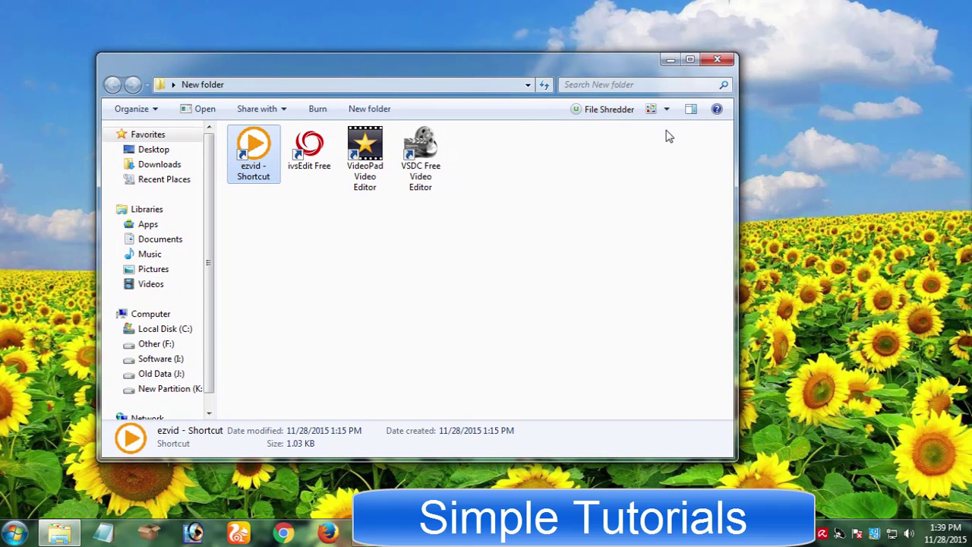